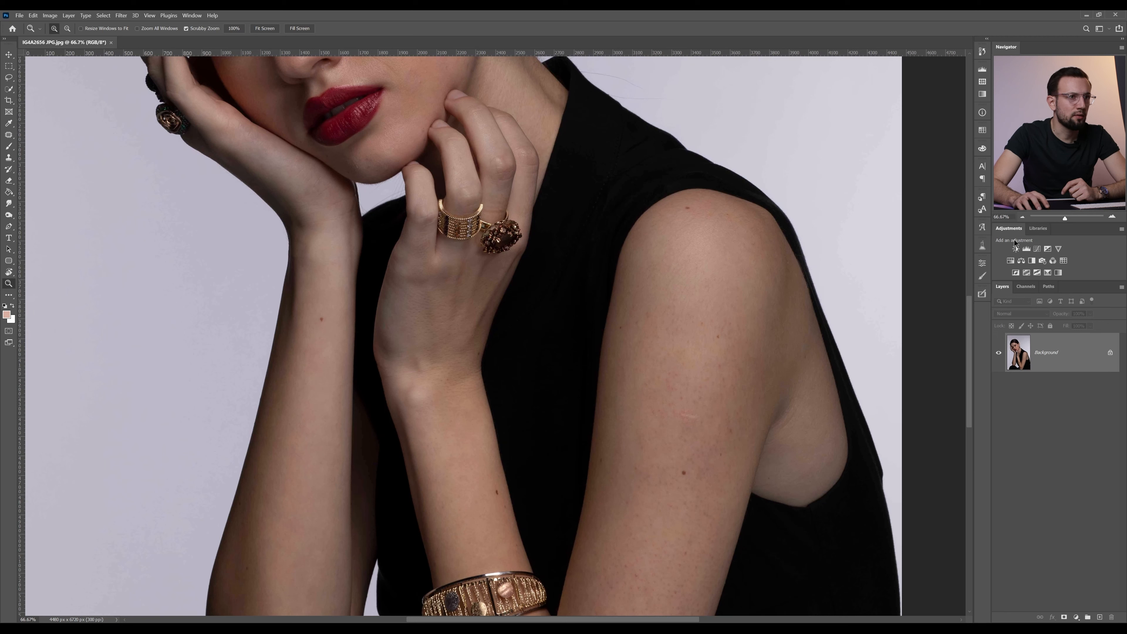
Step: Add a Levels adjustment layer and brighten the JPG portrait by setting the midtone value to 1.89
{"action": "left_click", "coordinate": [1026, 249]}
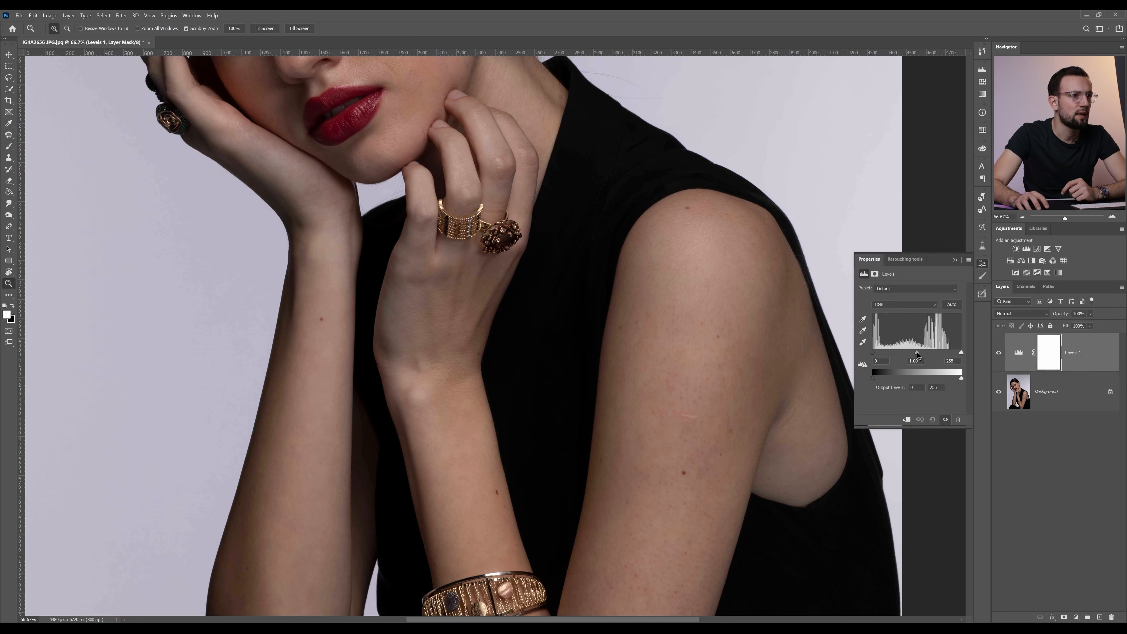
{"action": "left_click_drag", "start_coordinate": [913, 352], "coordinate": [906, 353]}
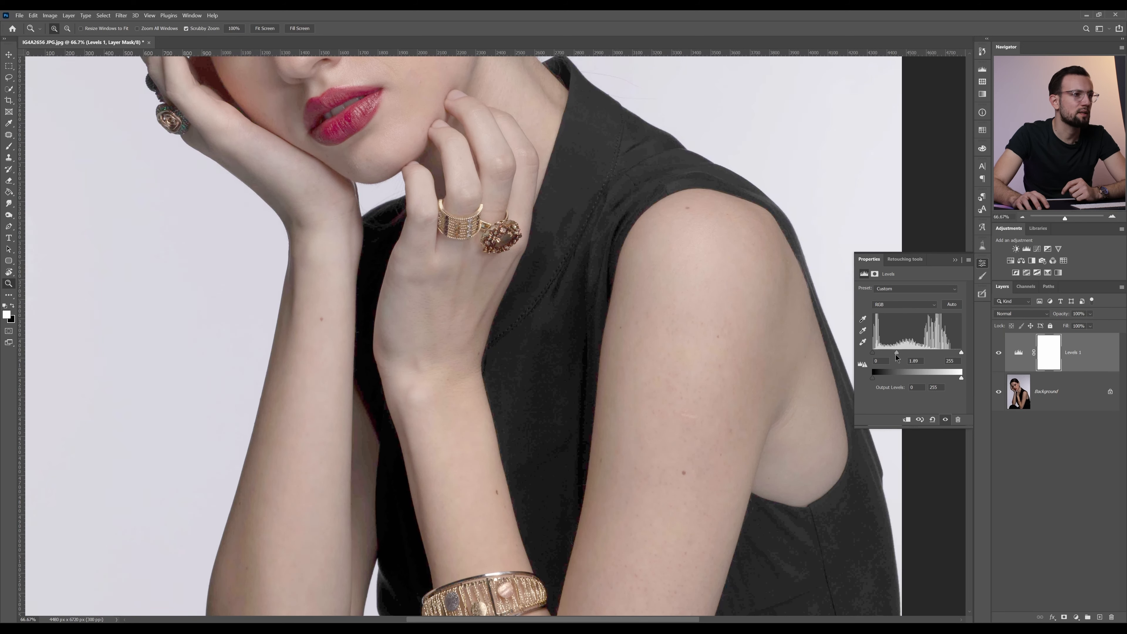
{"action": "left_click", "coordinate": [955, 259]}
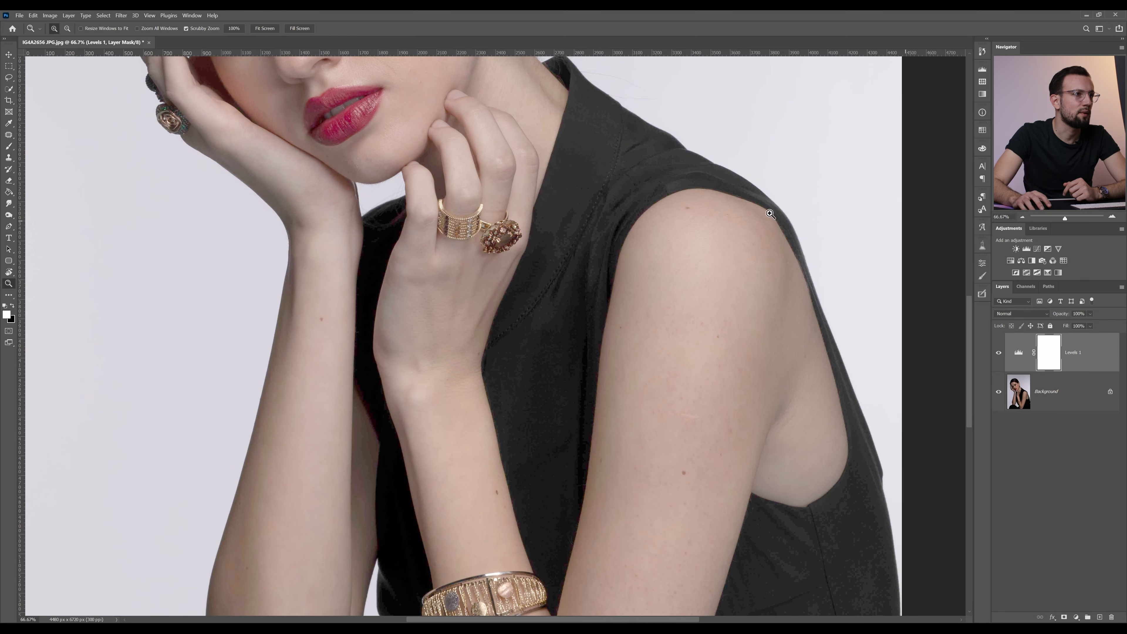
{"action": "left_click_drag", "start_coordinate": [575, 234], "coordinate": [595, 240]}
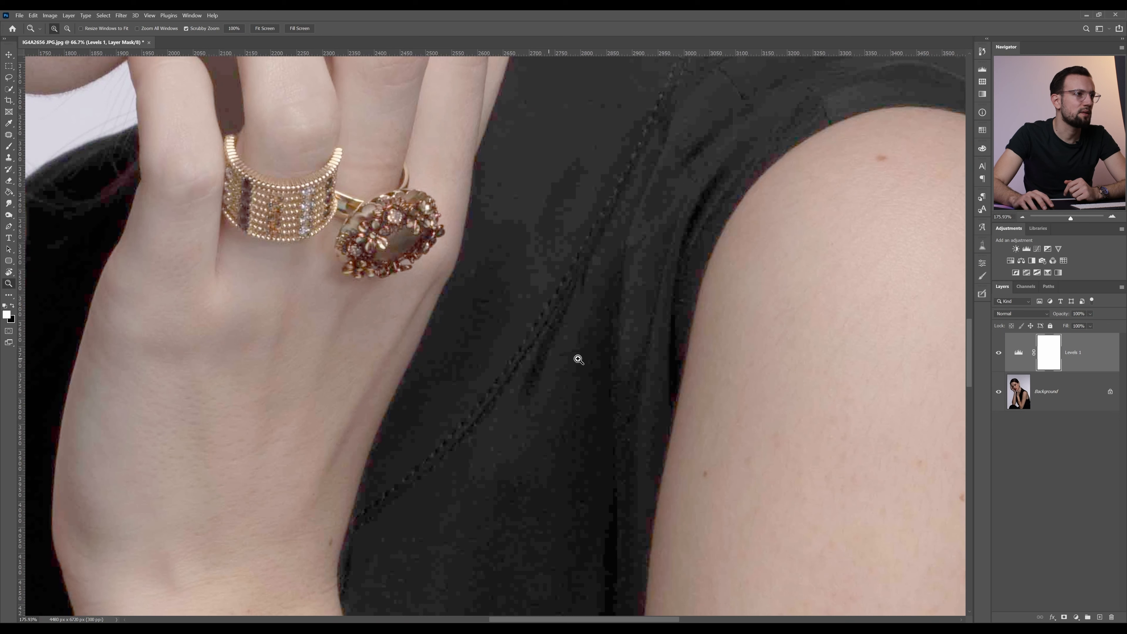
Step: Hide the Levels layer and add a Curves adjustment layer with a point at input 108, output 211
{"action": "left_click", "coordinate": [998, 353]}
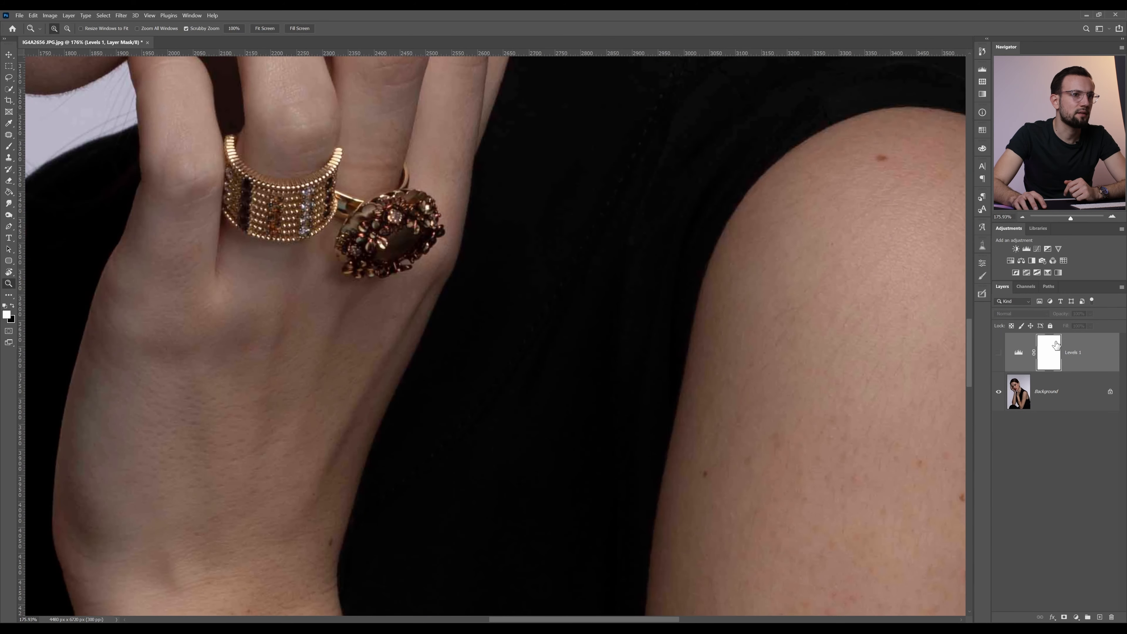
{"action": "left_click", "coordinate": [1037, 249]}
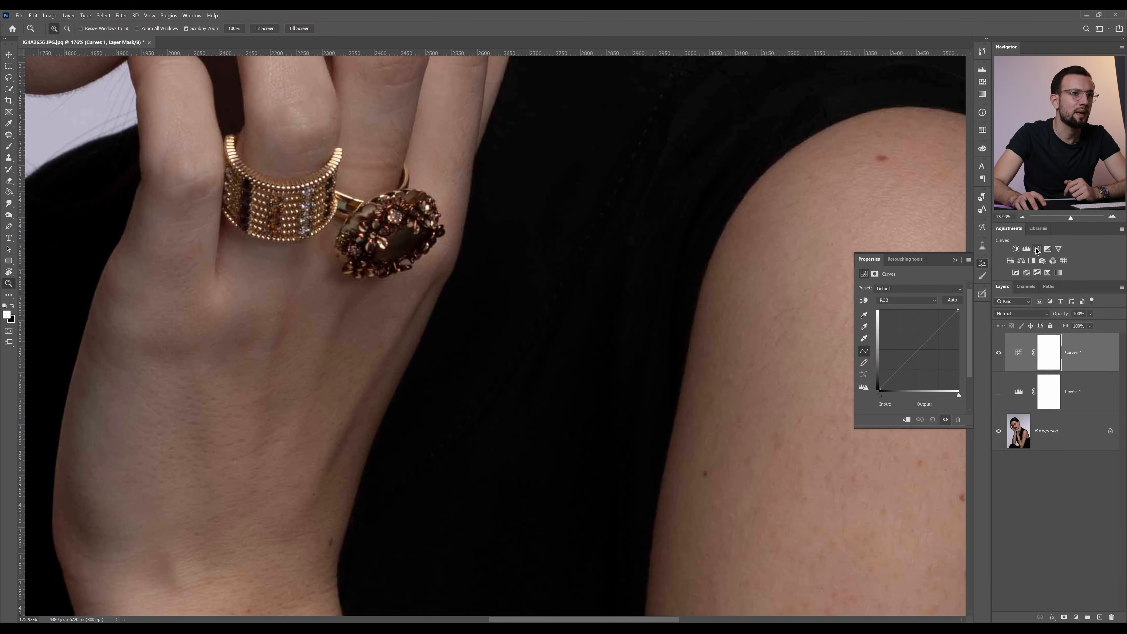
{"action": "left_click_drag", "start_coordinate": [921, 347], "coordinate": [913, 324]}
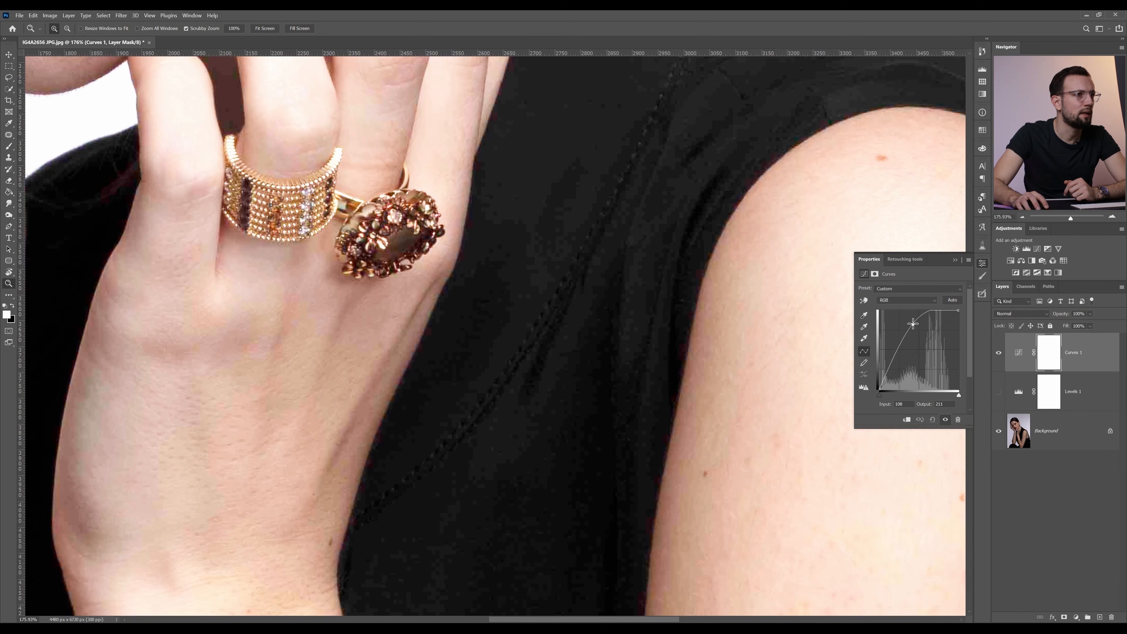
{"action": "left_click_drag", "start_coordinate": [656, 191], "coordinate": [617, 359]}
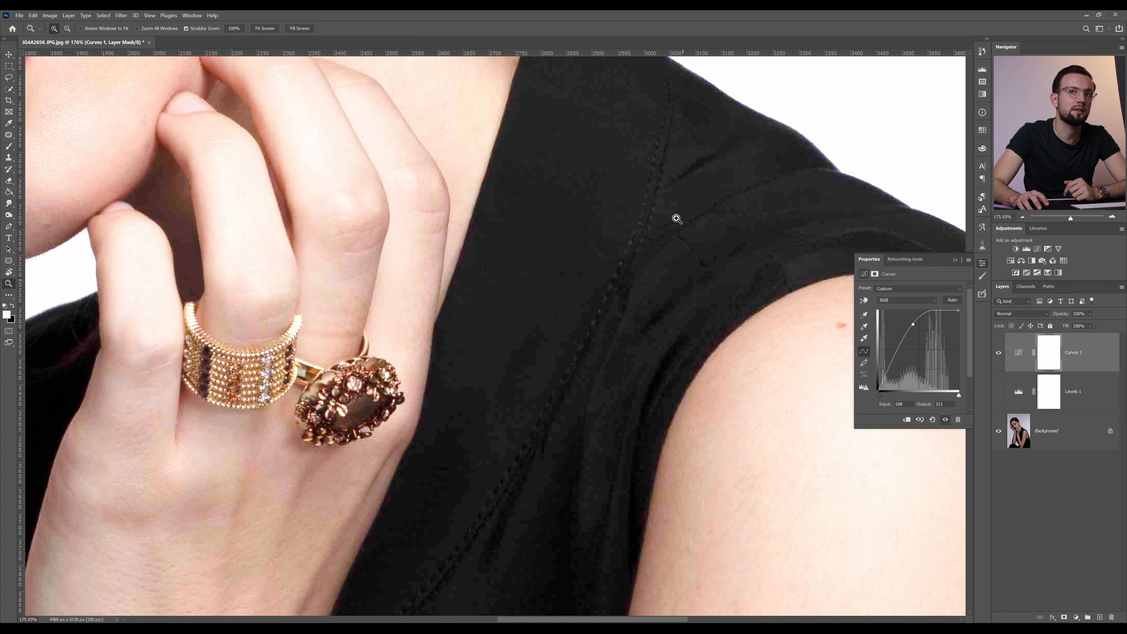
Step: Hide the Curves layer and show the Levels layer again
{"action": "left_click", "coordinate": [956, 259]}
{"action": "left_click", "coordinate": [998, 352]}
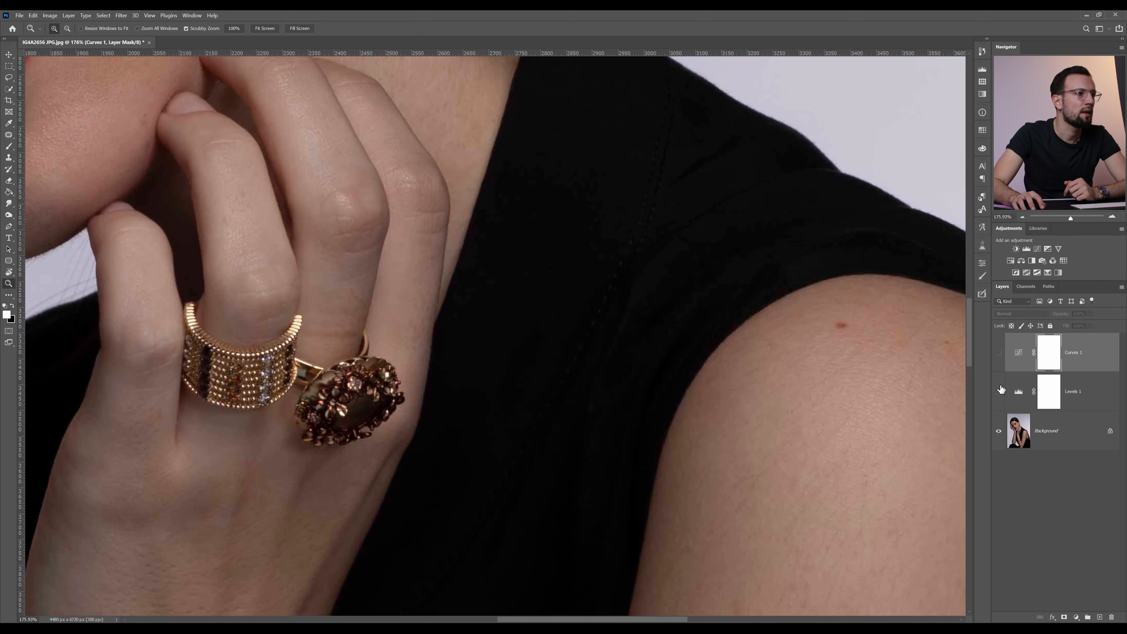
{"action": "left_click", "coordinate": [999, 391]}
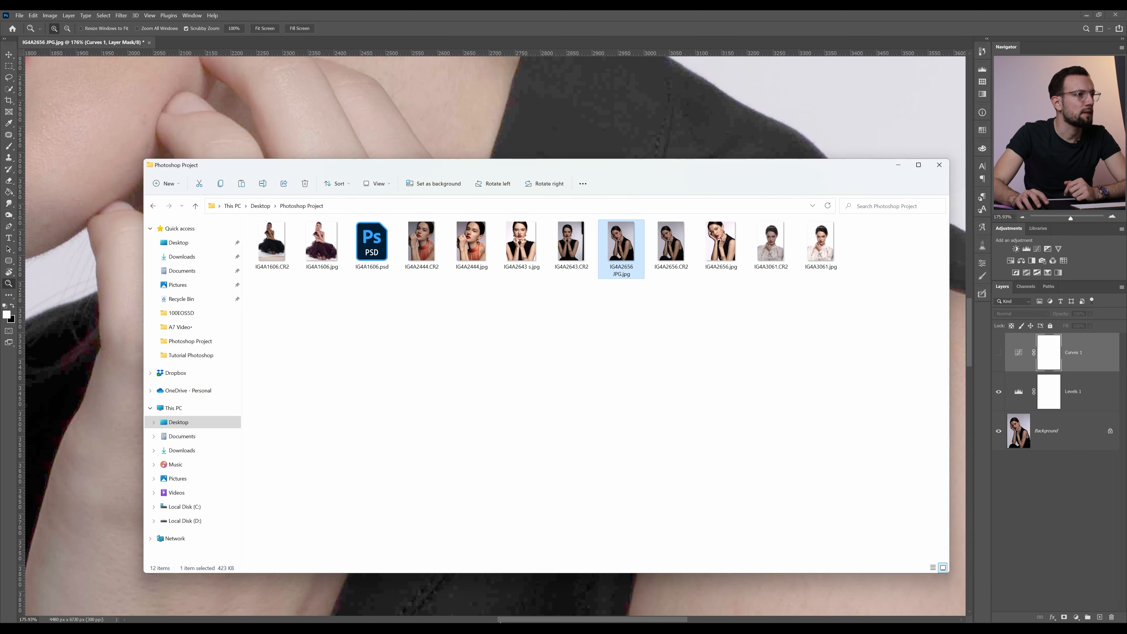
Step: Open the raw file IG4A2656.CR2 from the Photoshop Project folder in Camera Raw and collapse the Detail section
{"action": "left_click", "coordinate": [671, 242]}
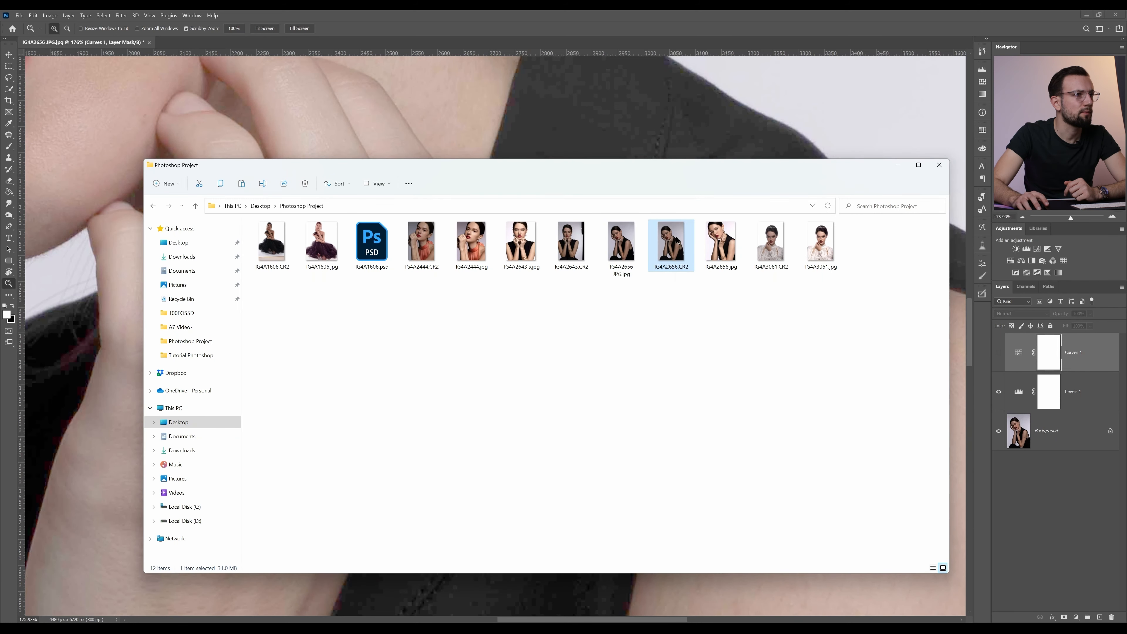
{"action": "right_click", "coordinate": [676, 240]}
{"action": "mouse_move", "coordinate": [728, 281]}
{"action": "left_click", "coordinate": [852, 285]}
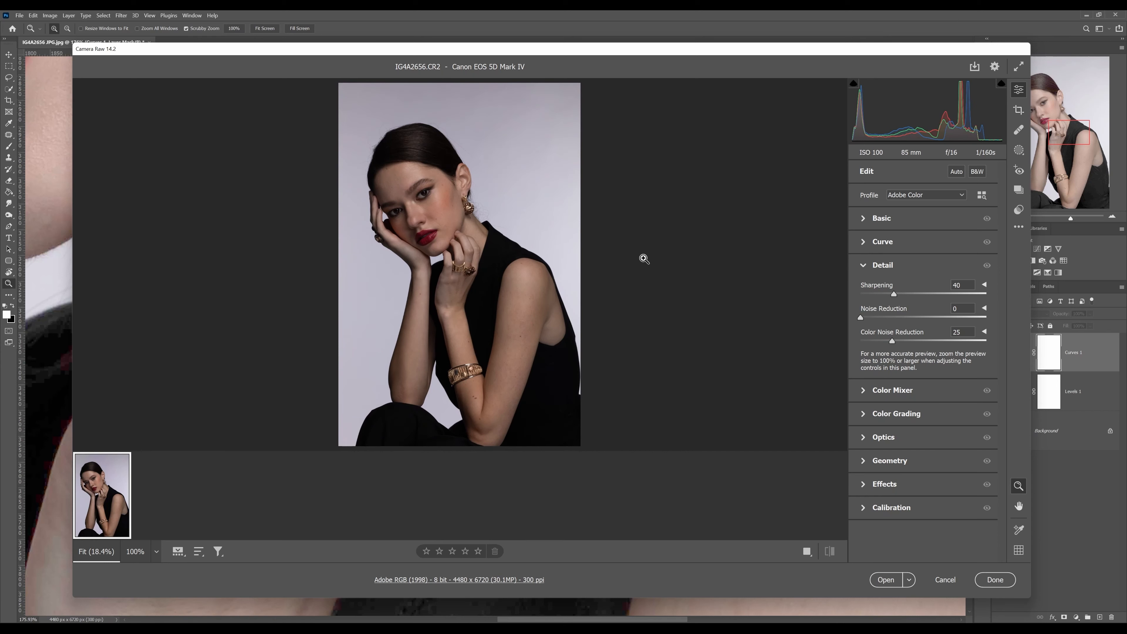
{"action": "left_click", "coordinate": [864, 268]}
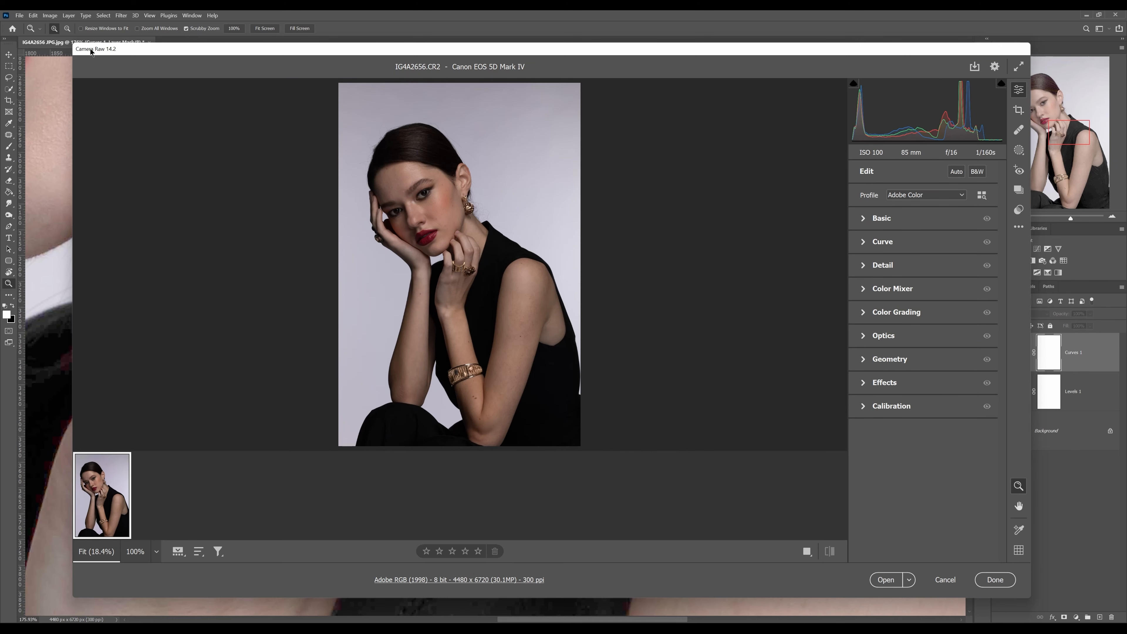
{"action": "left_click_drag", "start_coordinate": [131, 50], "coordinate": [106, 48]}
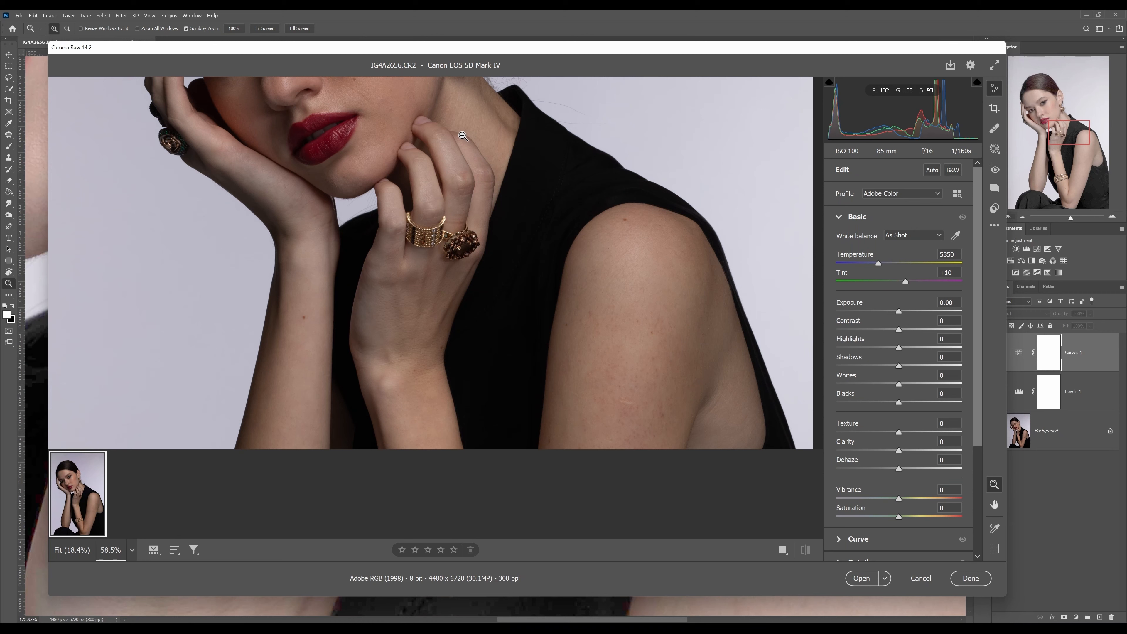
Step: Set Shadows to +82 to bring out the detail in the black dress
{"action": "key", "text": "space"}
{"action": "left_click_drag", "start_coordinate": [463, 137], "coordinate": [496, 214]}
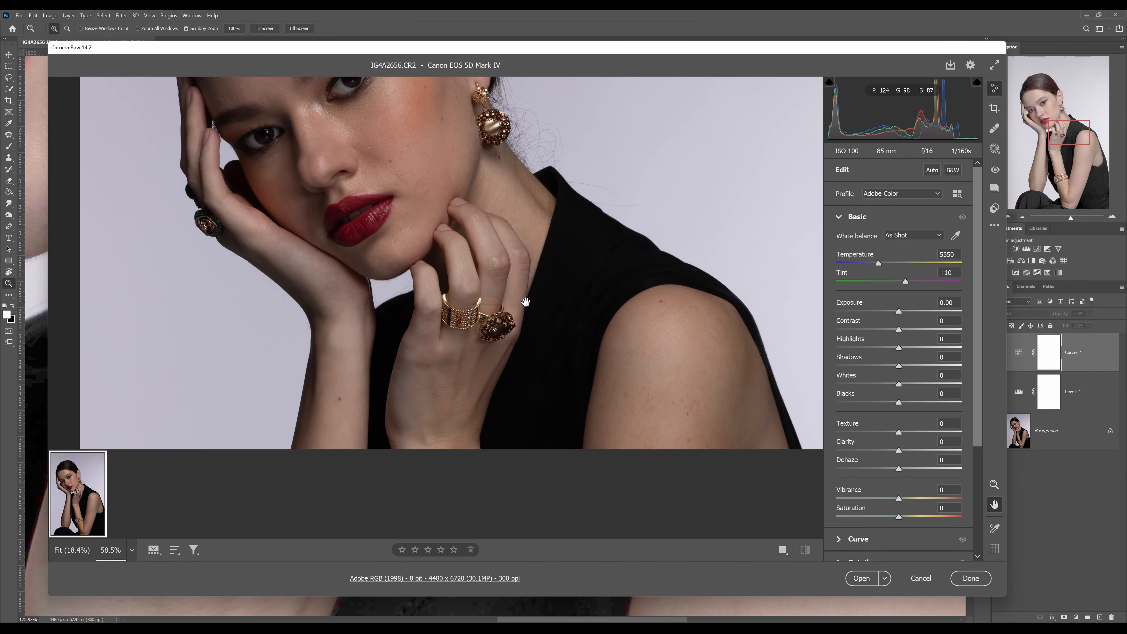
{"action": "left_click_drag", "start_coordinate": [572, 351], "coordinate": [602, 271]}
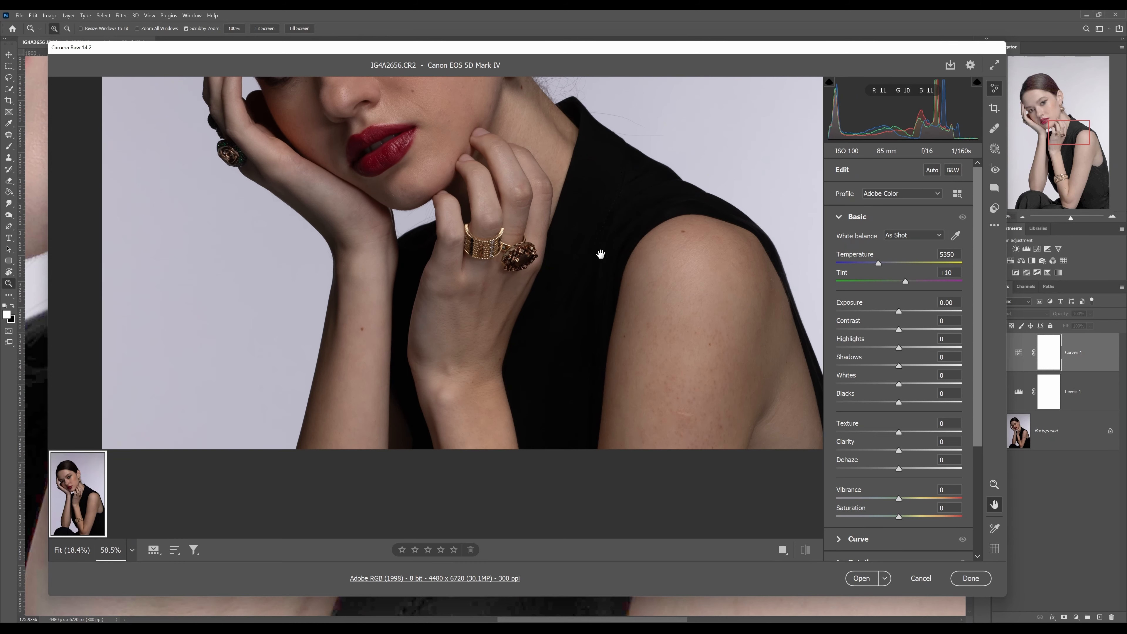
{"action": "left_click_drag", "start_coordinate": [625, 195], "coordinate": [599, 324]}
{"action": "left_click_drag", "start_coordinate": [642, 365], "coordinate": [651, 197]}
{"action": "key", "text": "z"}
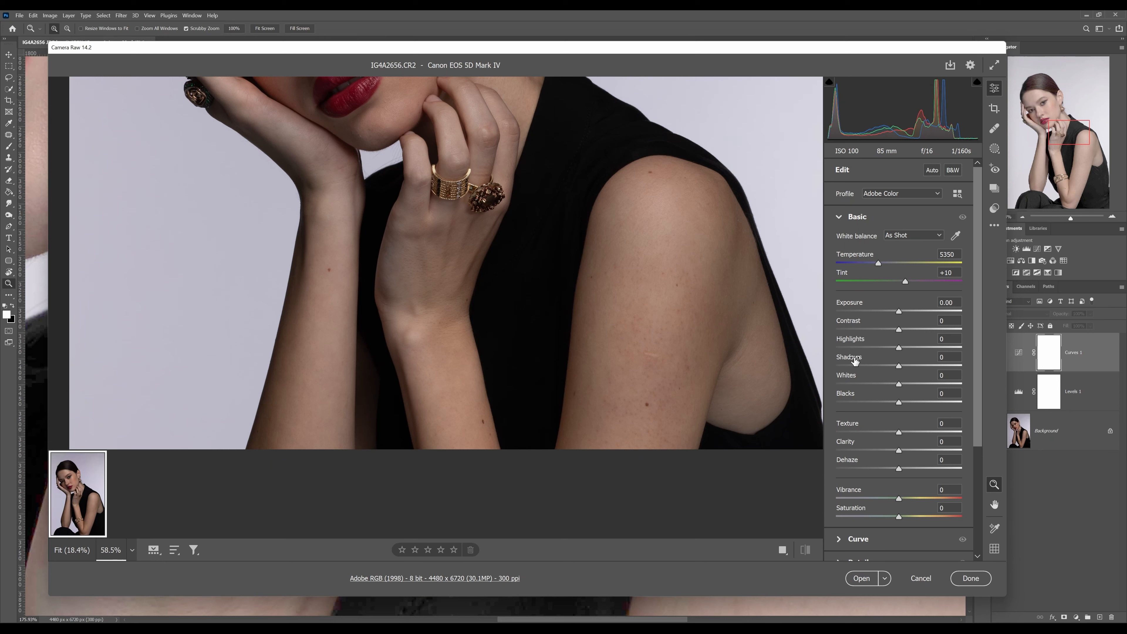
{"action": "mouse_move", "coordinate": [889, 359]}
{"action": "left_click_drag", "start_coordinate": [859, 360], "coordinate": [906, 360]}
Step: Examine the recovered fabric detail in the dress from the shoulder down to the waist
{"action": "left_click_drag", "start_coordinate": [573, 132], "coordinate": [623, 285]}
{"action": "key", "text": "h"}
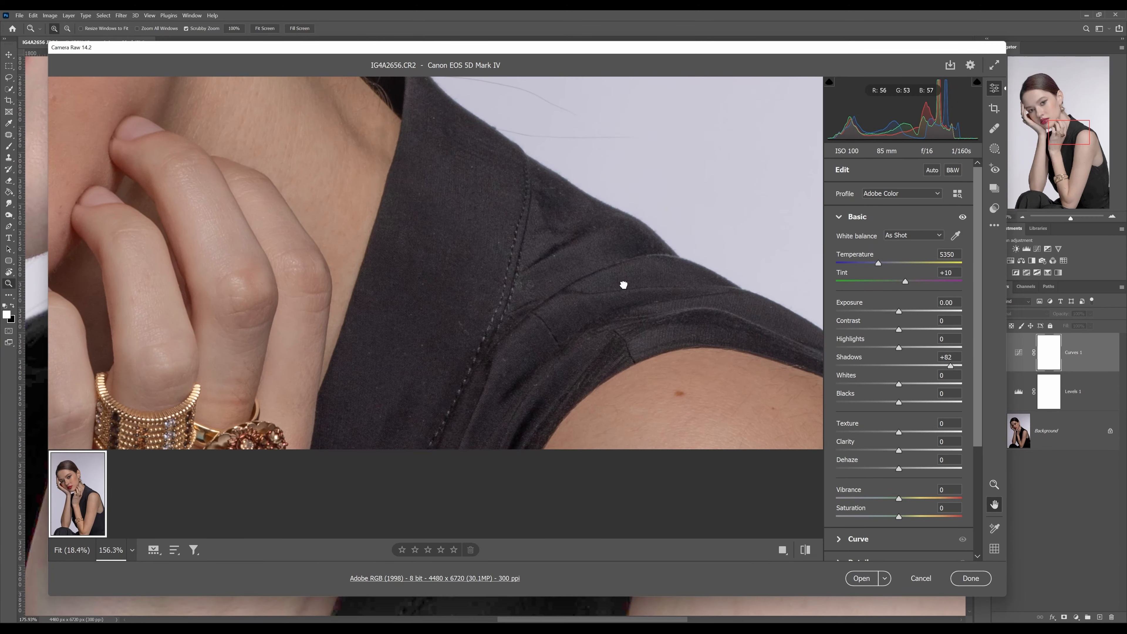
{"action": "left_click_drag", "start_coordinate": [721, 408], "coordinate": [598, 194]}
{"action": "left_click_drag", "start_coordinate": [747, 387], "coordinate": [630, 191]}
{"action": "key", "text": "space"}
{"action": "left_click_drag", "start_coordinate": [732, 417], "coordinate": [632, 134]}
{"action": "left_click_drag", "start_coordinate": [656, 406], "coordinate": [604, 217]}
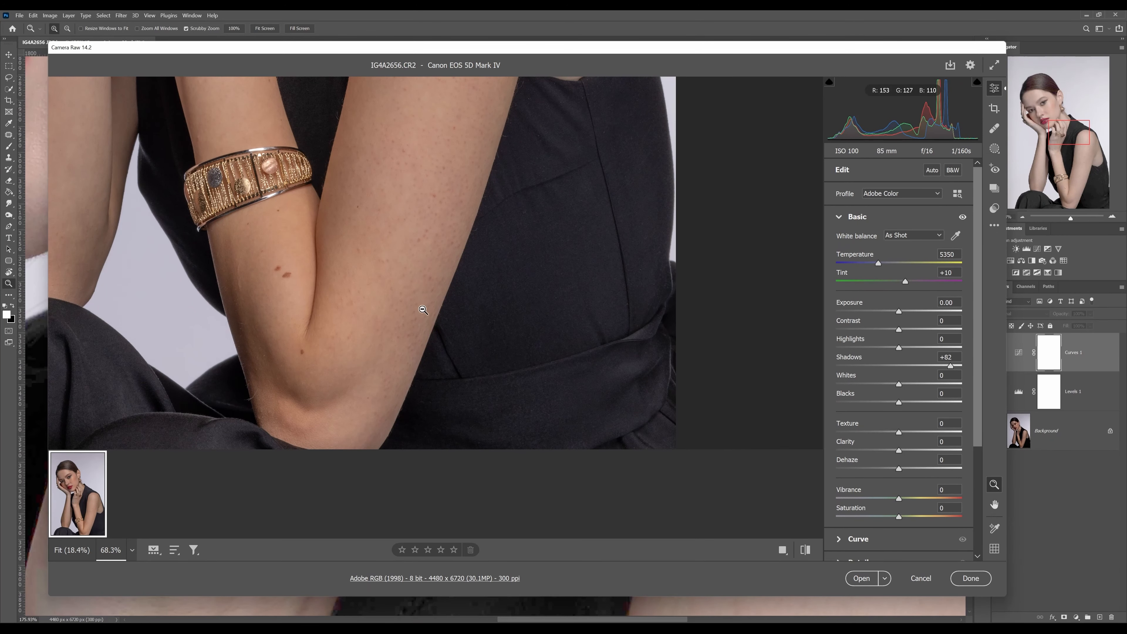
{"action": "key", "text": "h"}
{"action": "left_click_drag", "start_coordinate": [617, 316], "coordinate": [627, 354]}
{"action": "left_click_drag", "start_coordinate": [642, 422], "coordinate": [676, 360]}
{"action": "left_click_drag", "start_coordinate": [631, 164], "coordinate": [640, 238]}
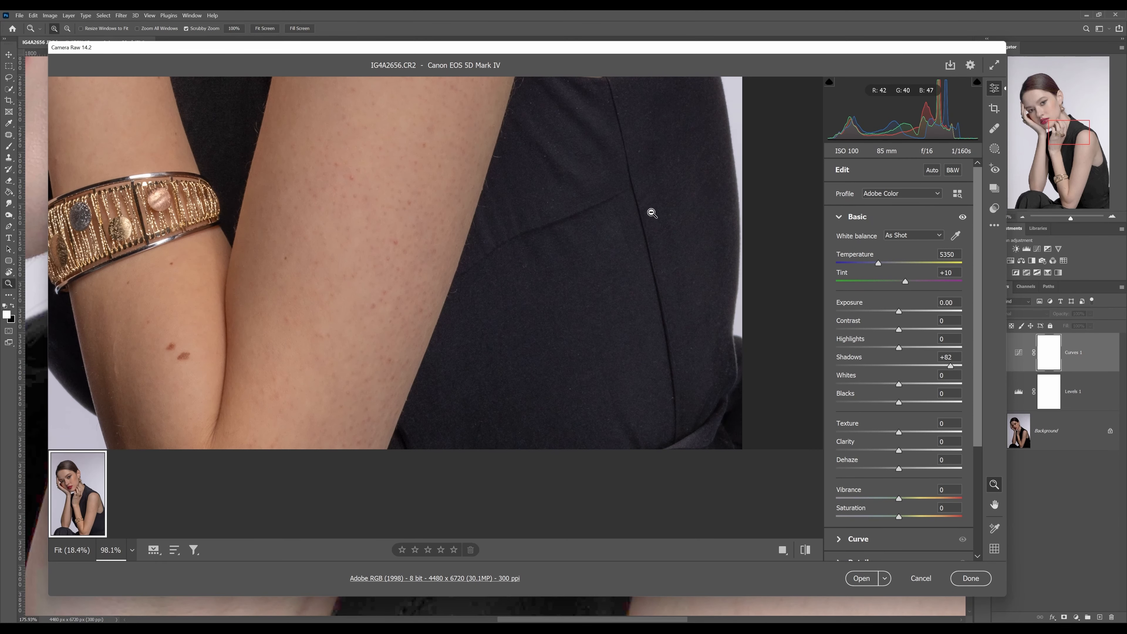
{"action": "left_click_drag", "start_coordinate": [649, 178], "coordinate": [638, 320]}
Step: Set Noise Reduction to 26 in the Detail settings
{"action": "scroll", "coordinate": [843, 415], "scroll_direction": "down", "scroll_amount": 3}
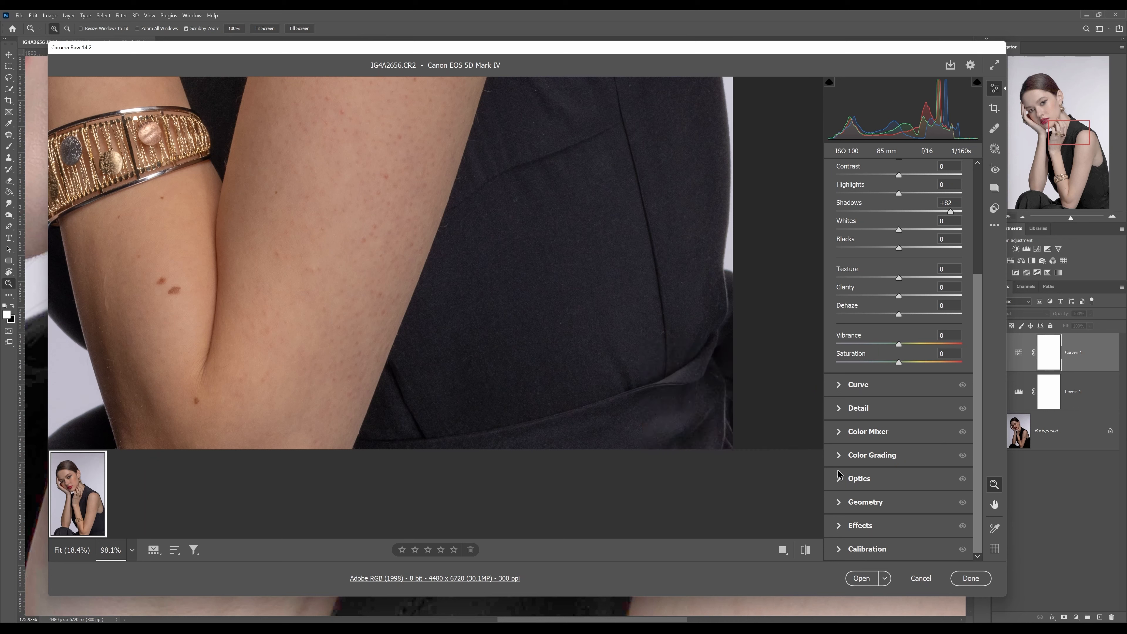
{"action": "left_click", "coordinate": [842, 408]}
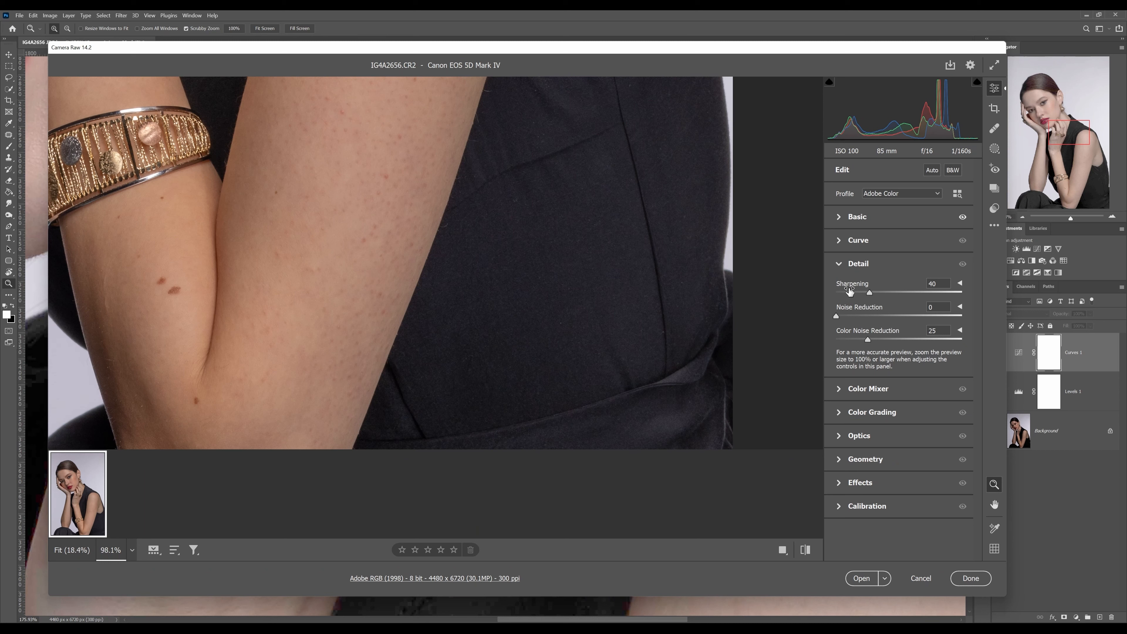
{"action": "left_click_drag", "start_coordinate": [842, 309], "coordinate": [847, 310]}
Step: Inspect the effect of the noise reduction on the dress fabric and the skin of both arms
{"action": "left_click_drag", "start_coordinate": [589, 177], "coordinate": [624, 365]}
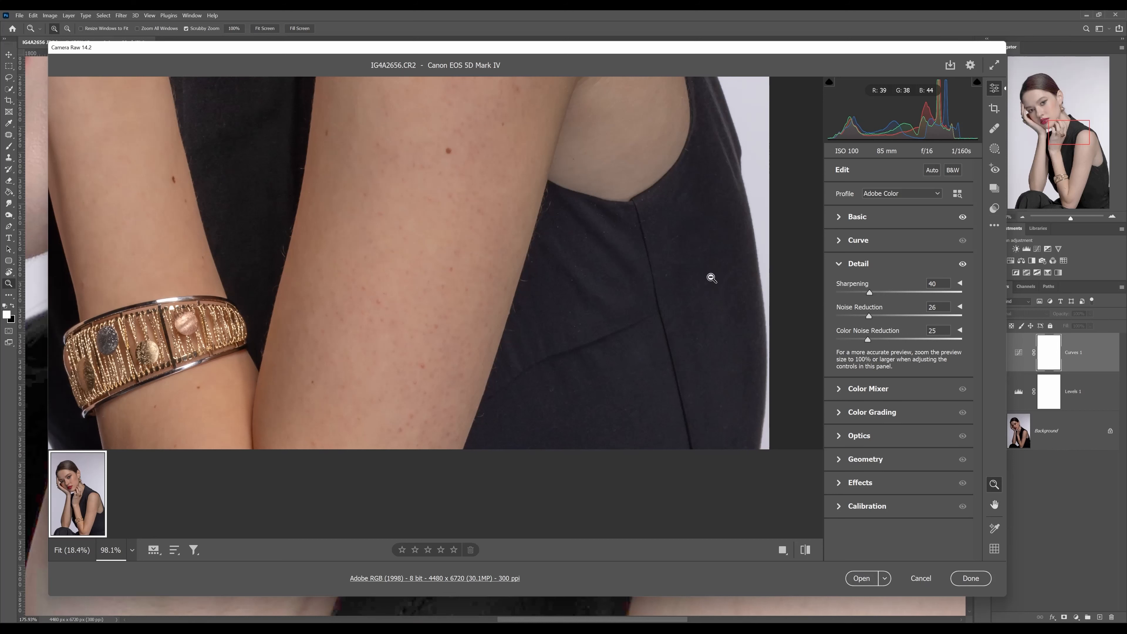
{"action": "key", "text": "space"}
{"action": "left_click_drag", "start_coordinate": [689, 321], "coordinate": [703, 307]}
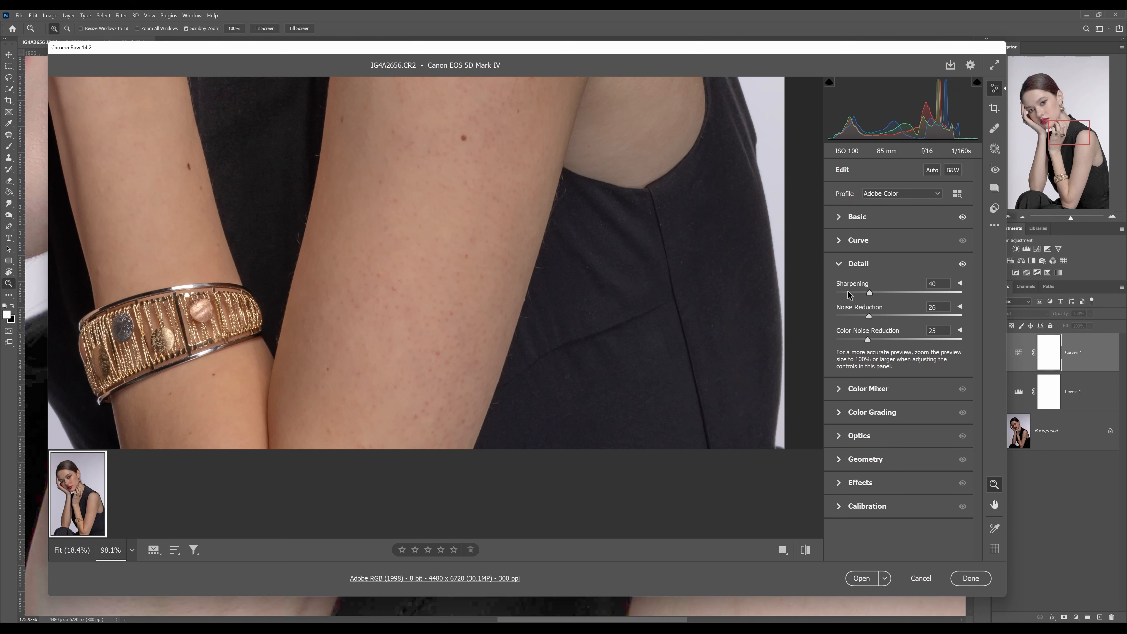
{"action": "key", "text": "h"}
{"action": "left_click_drag", "start_coordinate": [577, 147], "coordinate": [654, 395]}
{"action": "left_click_drag", "start_coordinate": [405, 226], "coordinate": [480, 199]}
{"action": "left_click_drag", "start_coordinate": [548, 330], "coordinate": [559, 216]}
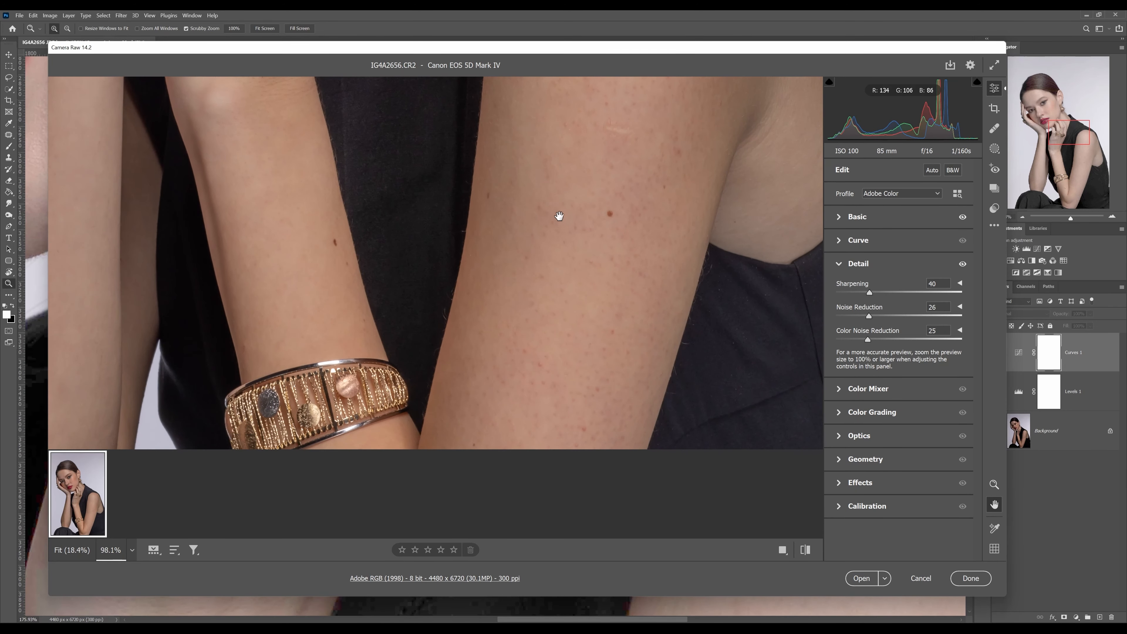
{"action": "key", "text": "z"}
{"action": "key", "text": "h"}
{"action": "left_click_drag", "start_coordinate": [659, 383], "coordinate": [500, 267]}
{"action": "left_click_drag", "start_coordinate": [570, 310], "coordinate": [641, 249]}
{"action": "key", "text": "z"}
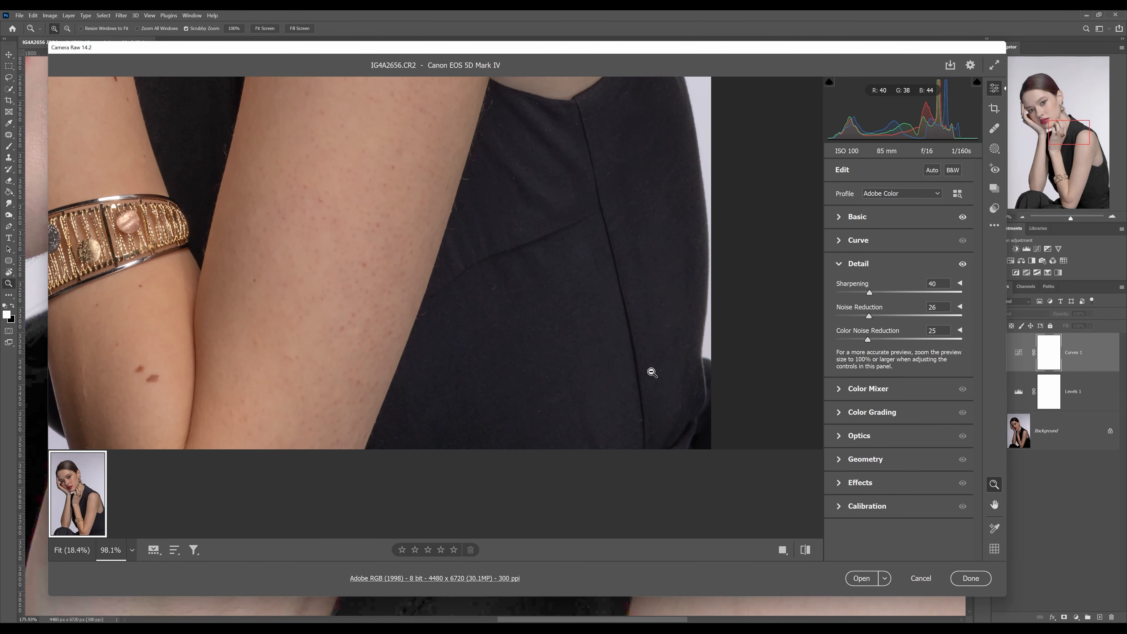
{"action": "key", "text": "h"}
{"action": "left_click_drag", "start_coordinate": [614, 155], "coordinate": [702, 302]}
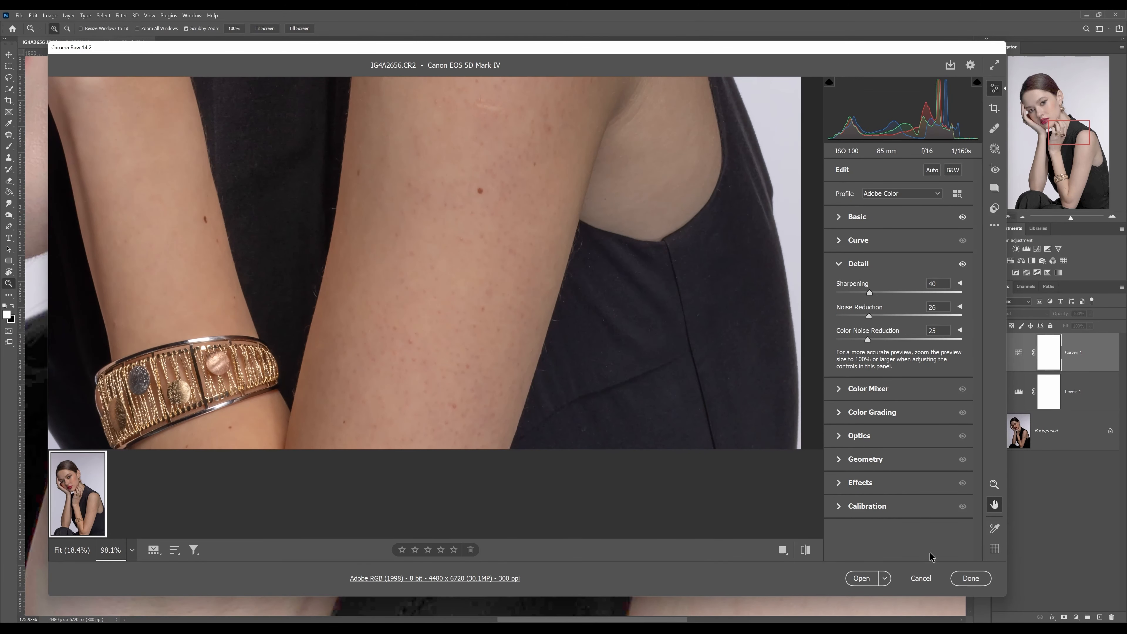
Step: Open the adjusted raw photo as a Photoshop document and view the dress up close
{"action": "left_click", "coordinate": [860, 579]}
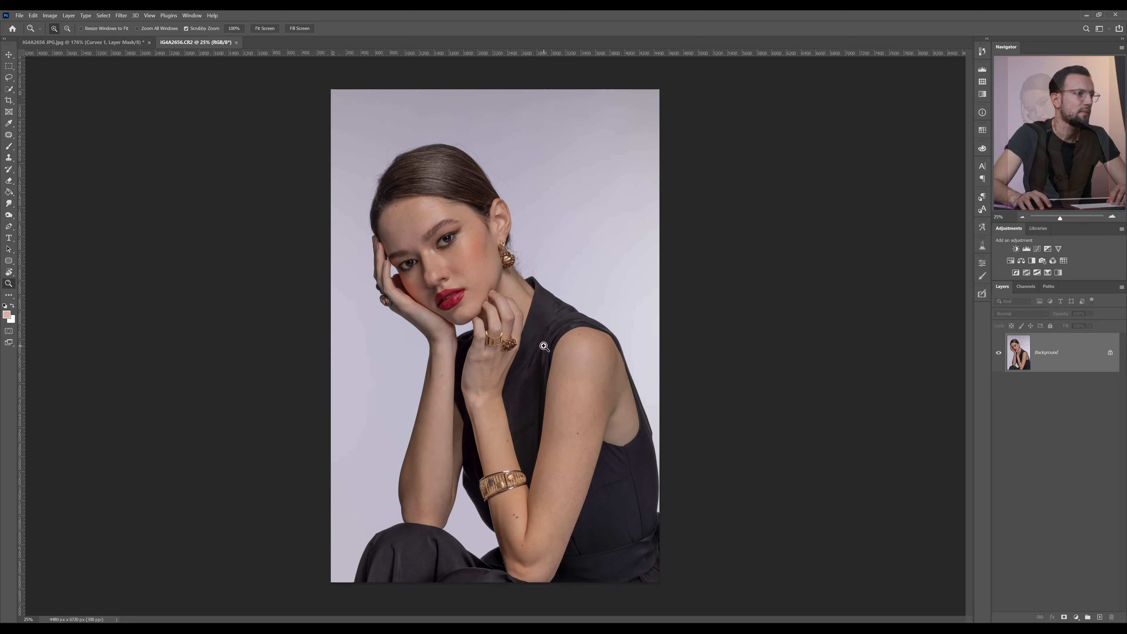
{"action": "left_click_drag", "start_coordinate": [541, 346], "coordinate": [586, 350]}
{"action": "left_click_drag", "start_coordinate": [570, 395], "coordinate": [557, 168]}
Step: Compare the dress shadows in IG4A2656 JPG.jpg with those in IG4A2656.CR2, checking the raw version from close up and at 50% zoom
{"action": "left_click", "coordinate": [138, 43]}
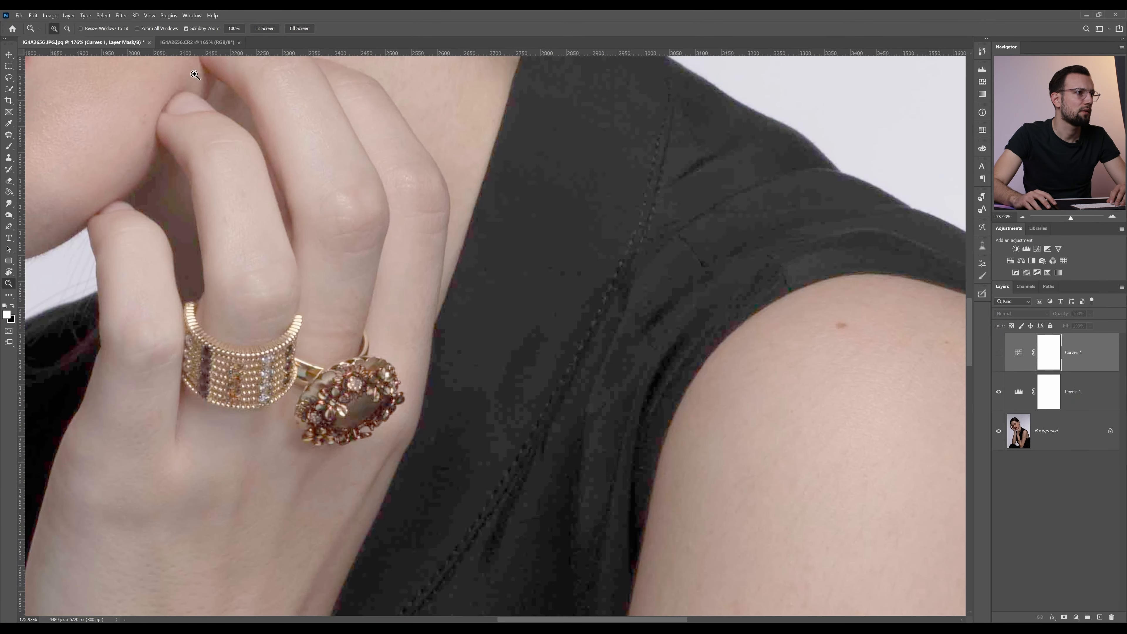
{"action": "scroll", "coordinate": [639, 205], "scroll_direction": "right", "scroll_amount": 4}
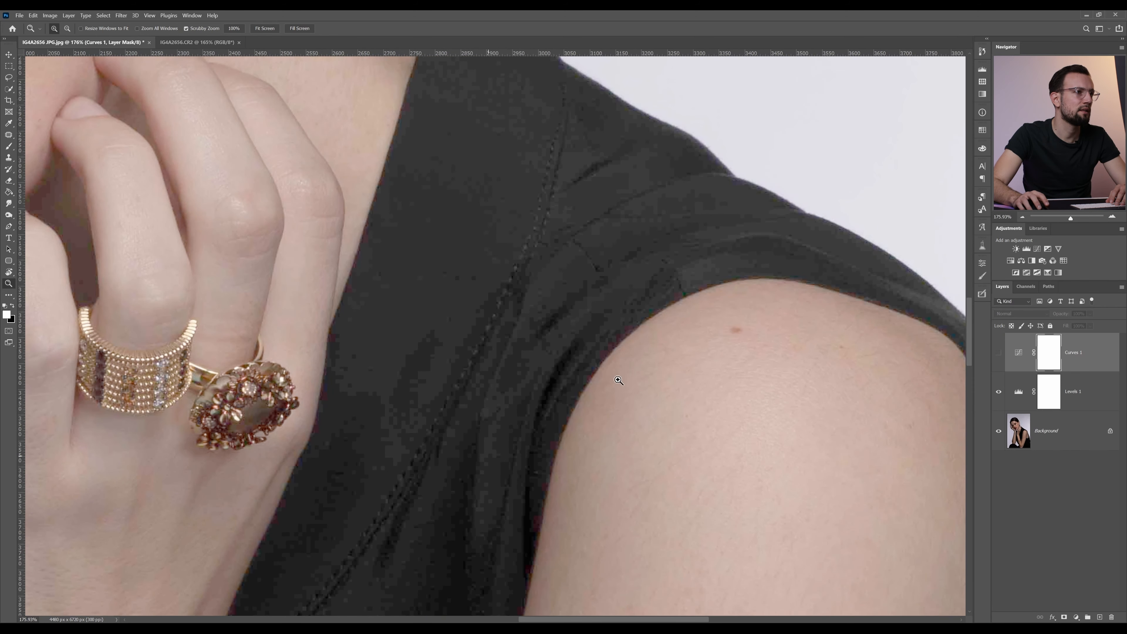
{"action": "left_click", "coordinate": [191, 42]}
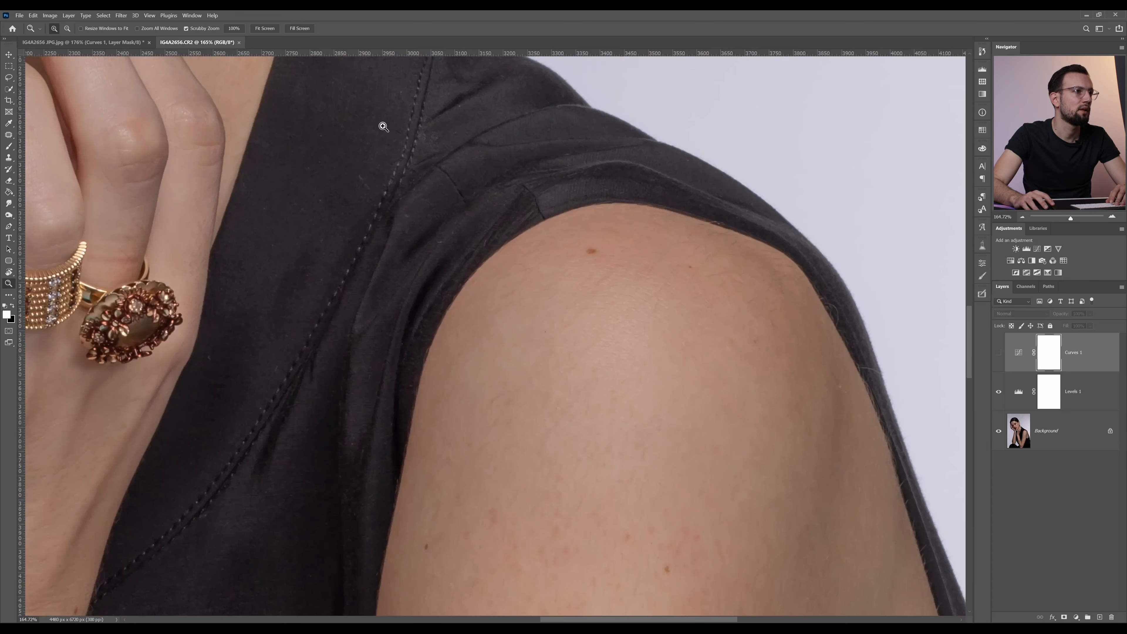
{"action": "left_click_drag", "start_coordinate": [516, 105], "coordinate": [707, 250]}
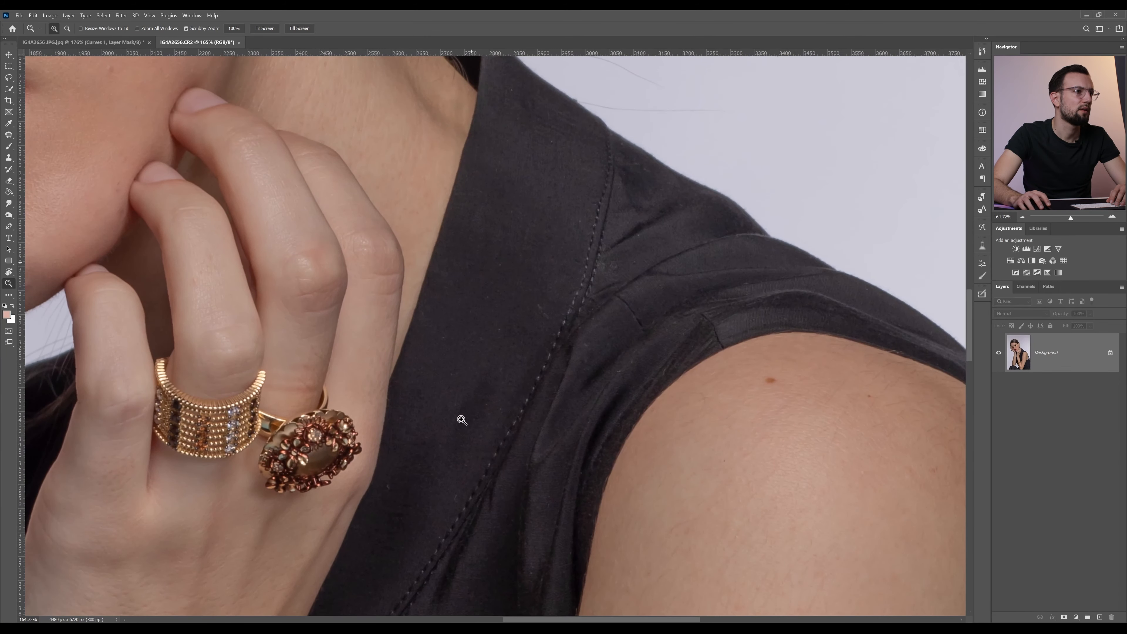
{"action": "left_click", "coordinate": [1022, 217]}
{"action": "left_click", "coordinate": [1023, 218]}
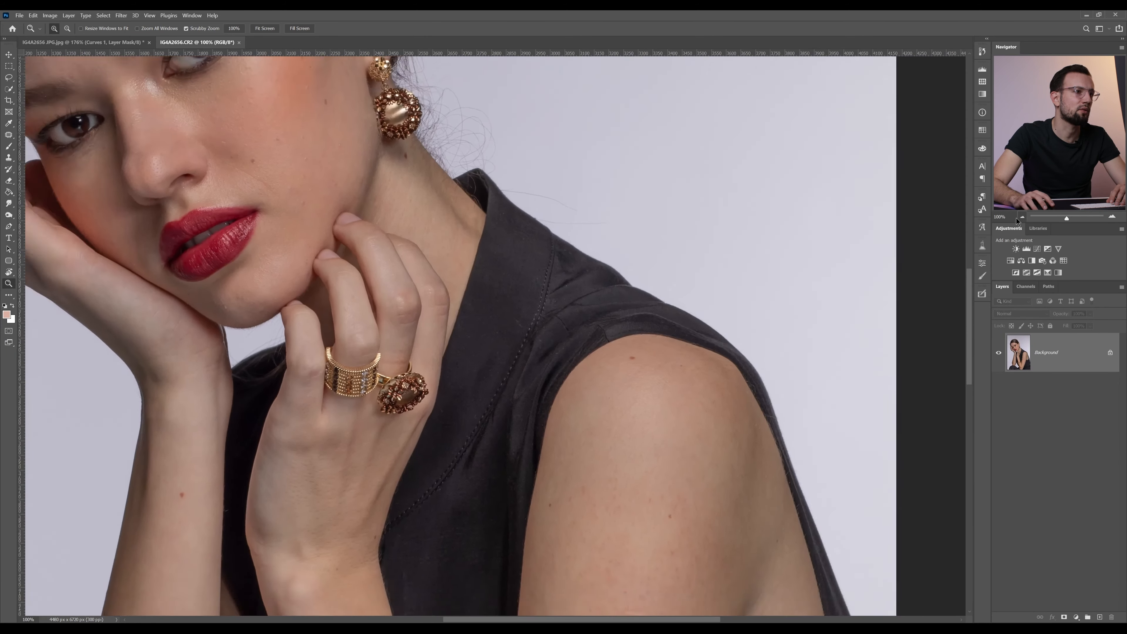
{"action": "left_click_drag", "start_coordinate": [752, 497], "coordinate": [671, 134]}
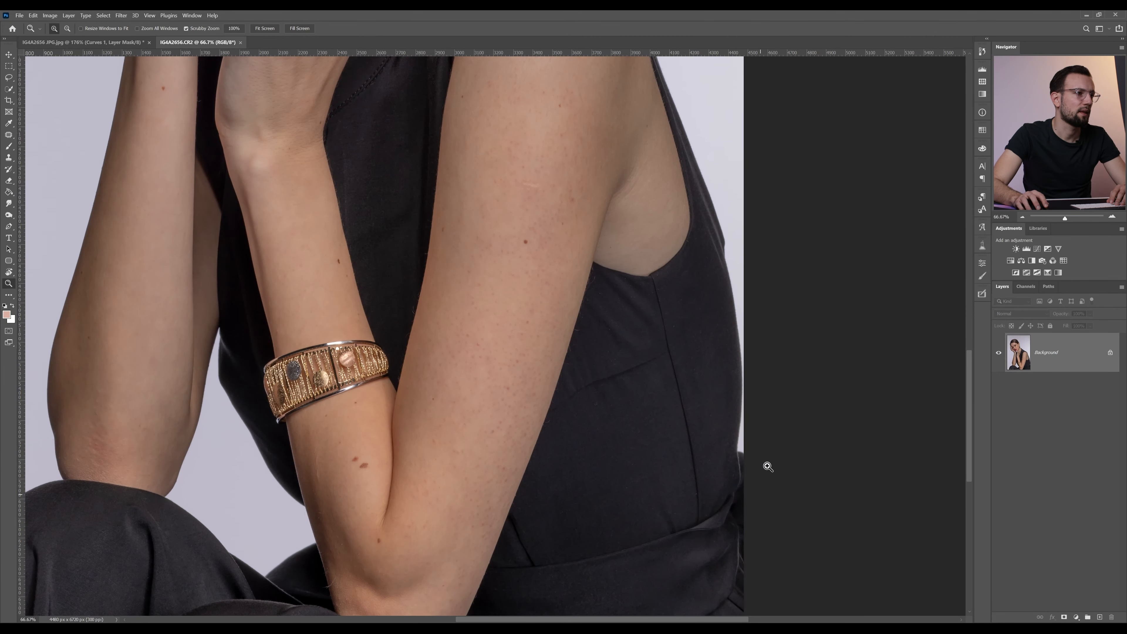
{"action": "left_click", "coordinate": [1022, 218]}
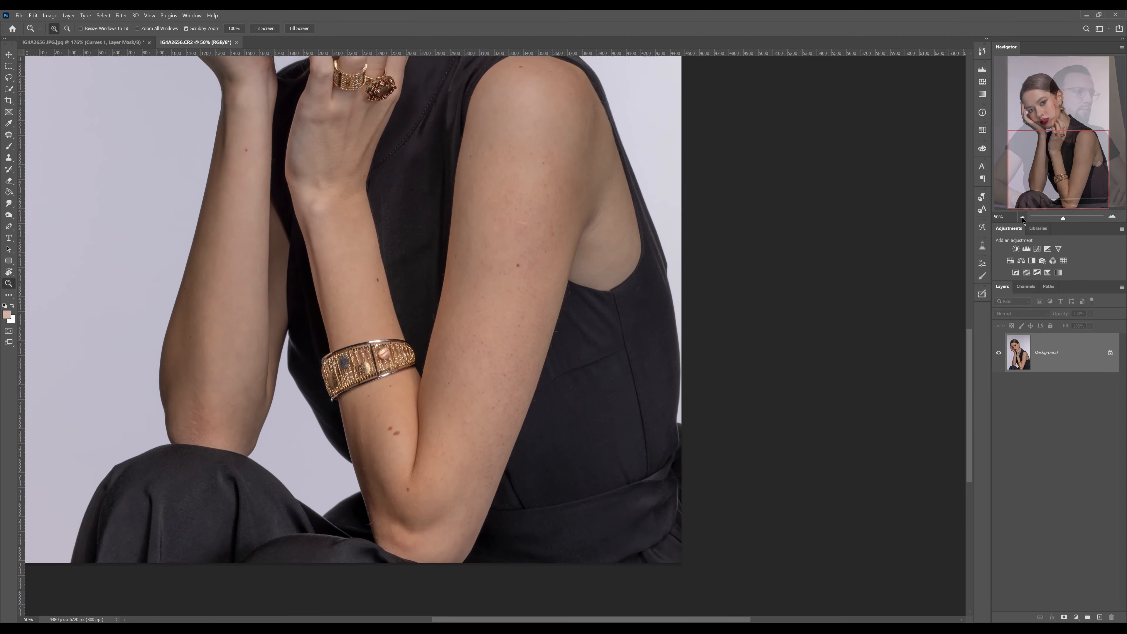
{"action": "left_click_drag", "start_coordinate": [632, 152], "coordinate": [751, 332]}
{"action": "left_click_drag", "start_coordinate": [666, 197], "coordinate": [723, 272]}
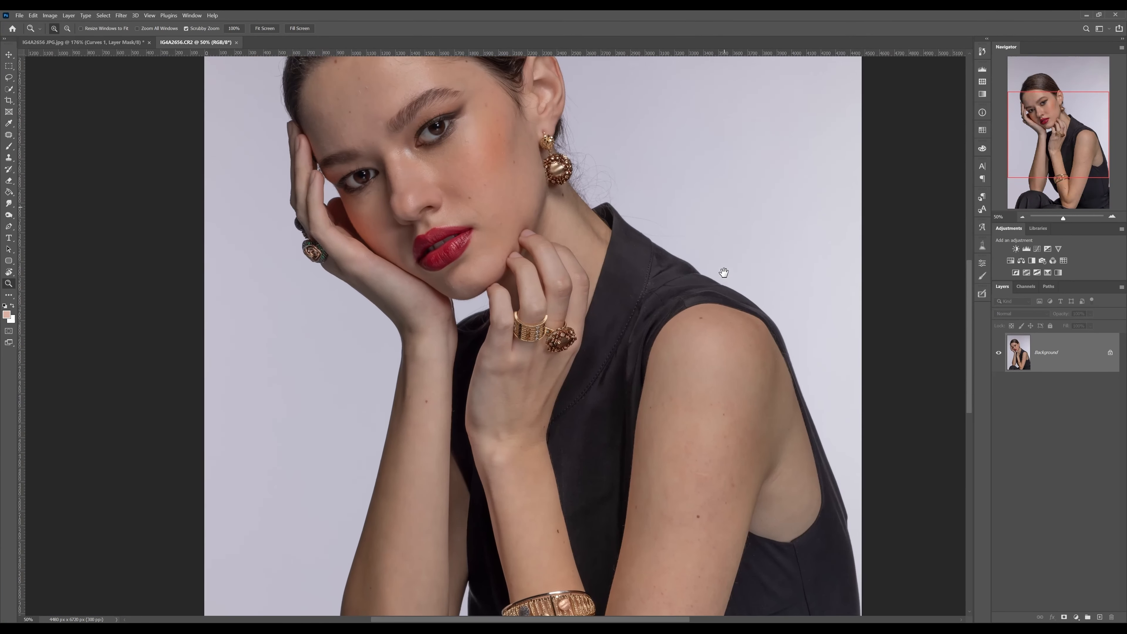